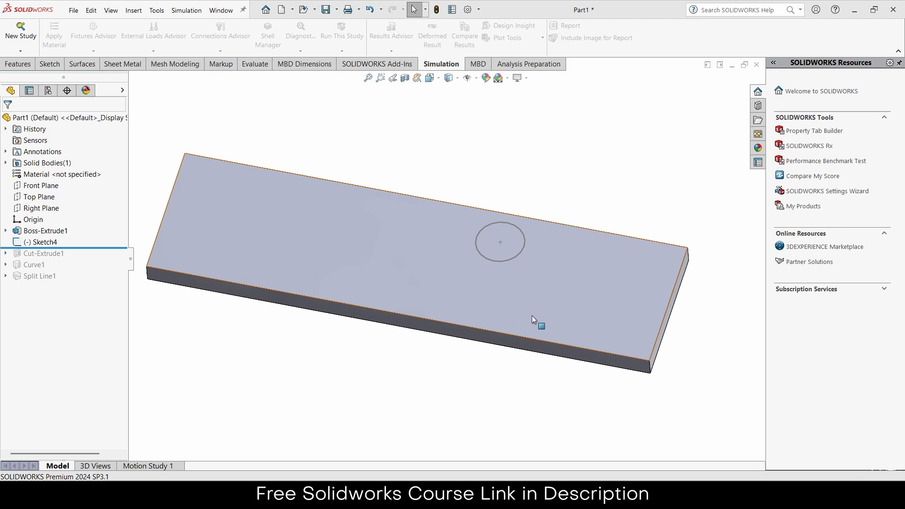
# Create a new static simulation study named Static 1 for the rectangular plate.
pyautogui.moveTo(532, 316); pyautogui.dragTo(357, 206, button='middle')
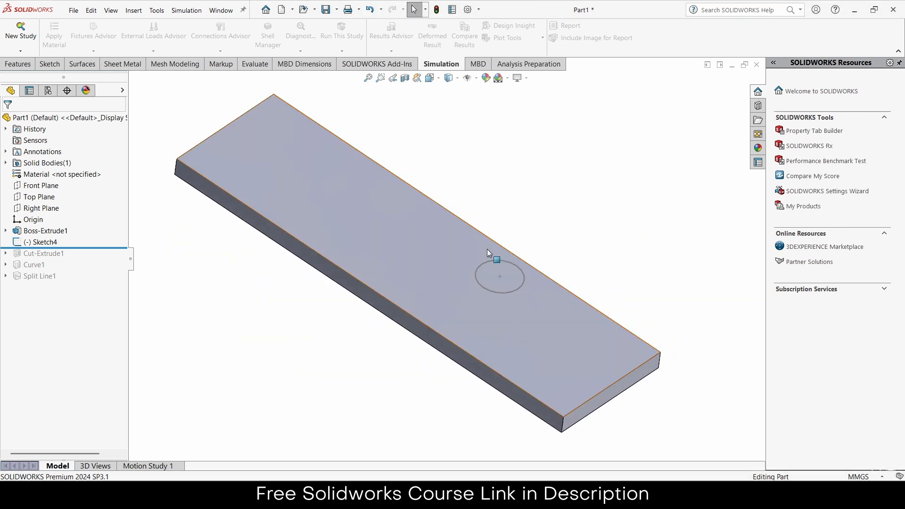
pyautogui.click(20, 51)
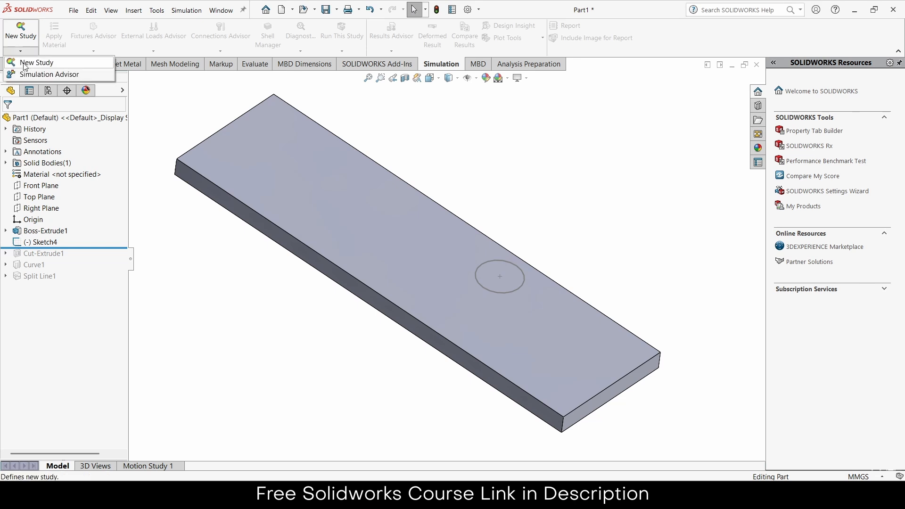
pyautogui.click(24, 64)
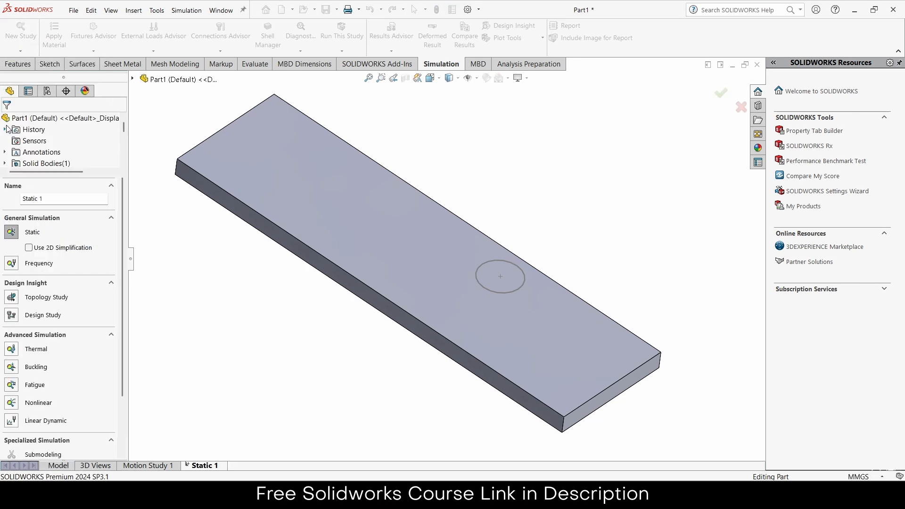
pyautogui.press('Return')
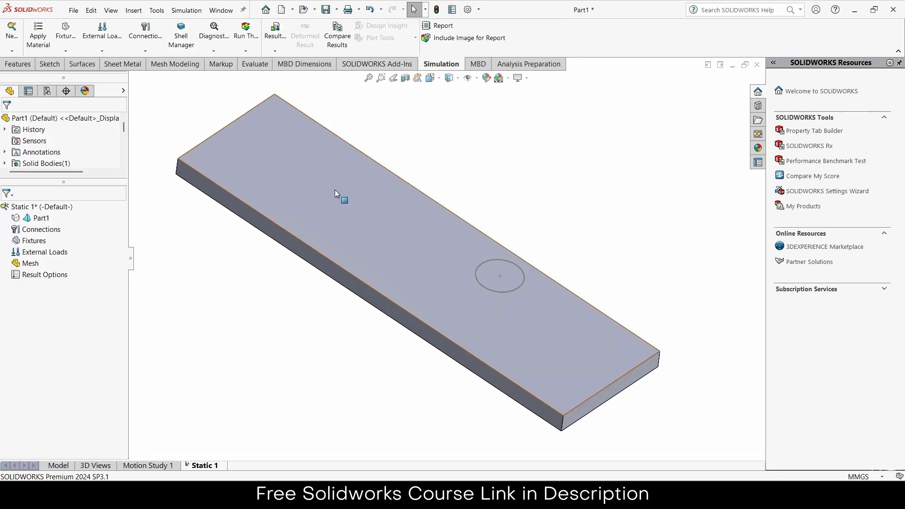
# Apply Alloy Steel as the plate's material in the static study.
pyautogui.moveTo(178, 119); pyautogui.dragTo(226, 141, button='middle')
pyautogui.click(37, 34)
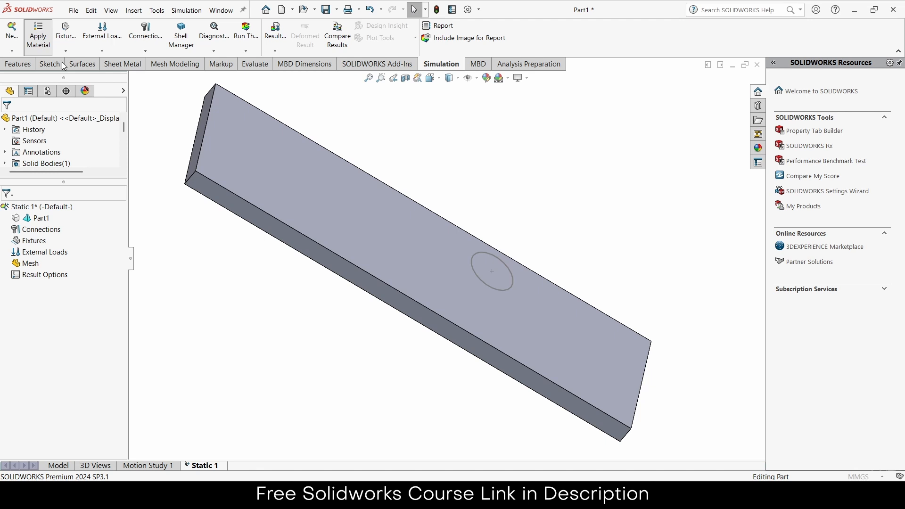
pyautogui.click(348, 357)
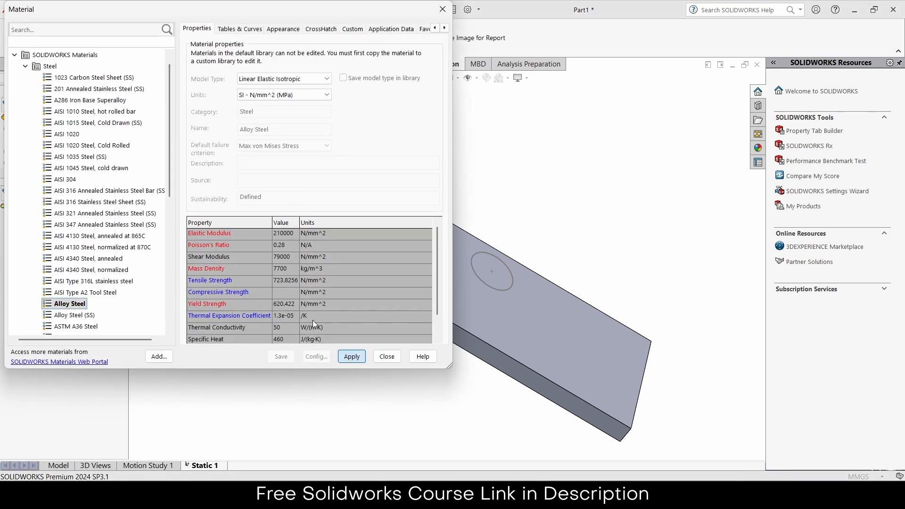
pyautogui.click(387, 357)
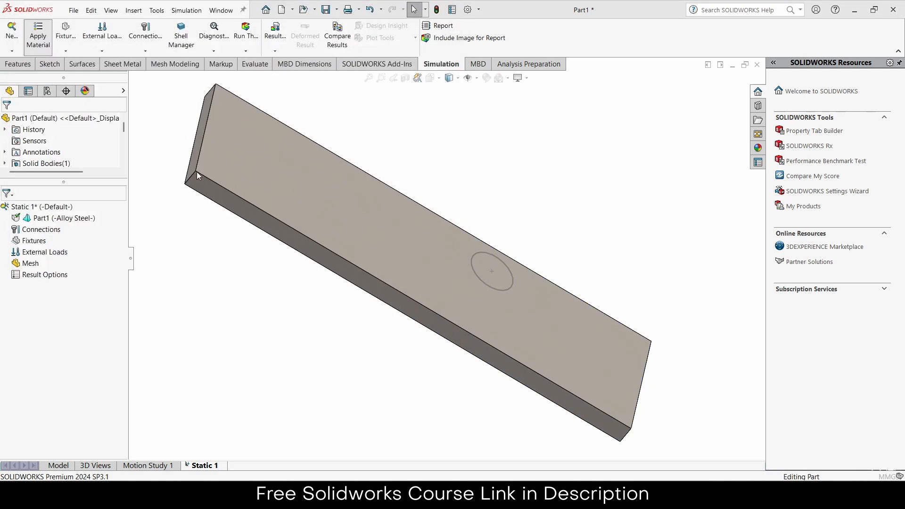
# Add a Fixed Geometry fixture to the narrow end face of the plate farthest from the sketched circle.
pyautogui.click(66, 50)
pyautogui.click(94, 74)
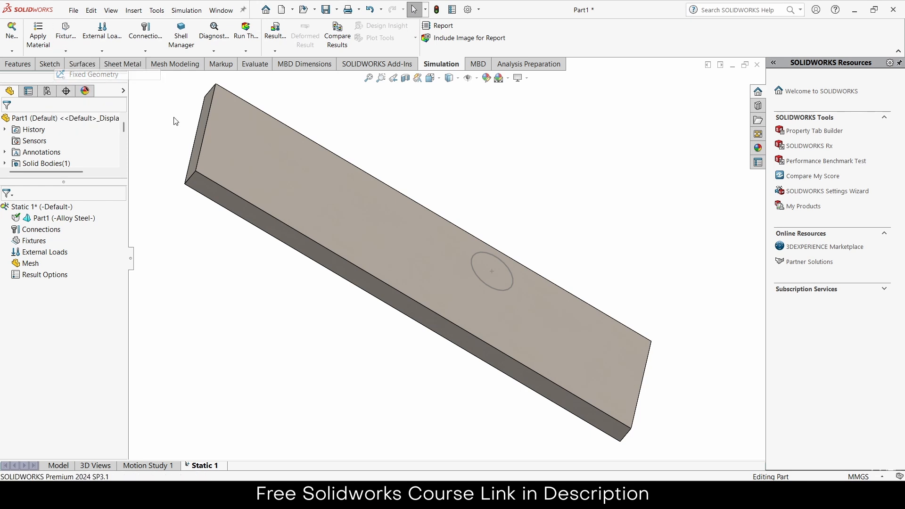
pyautogui.click(202, 137)
pyautogui.click(7, 122)
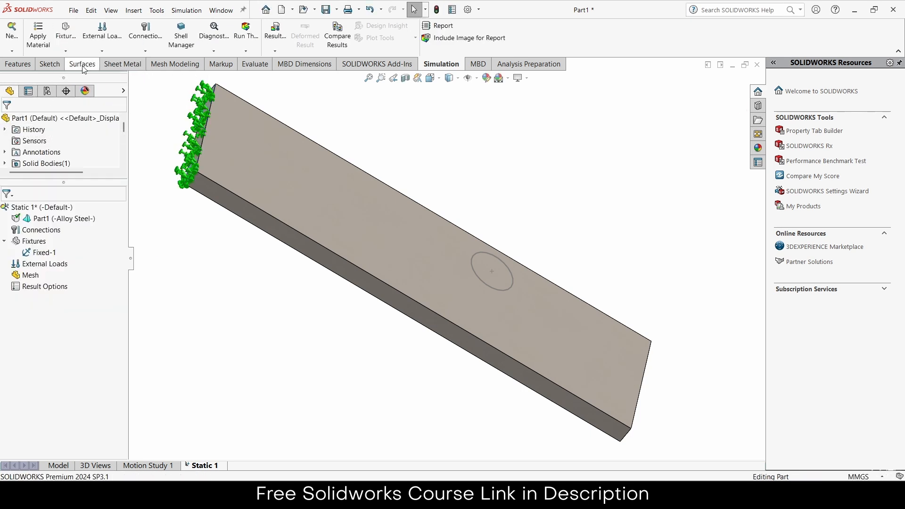
pyautogui.click(101, 51)
pyautogui.click(105, 74)
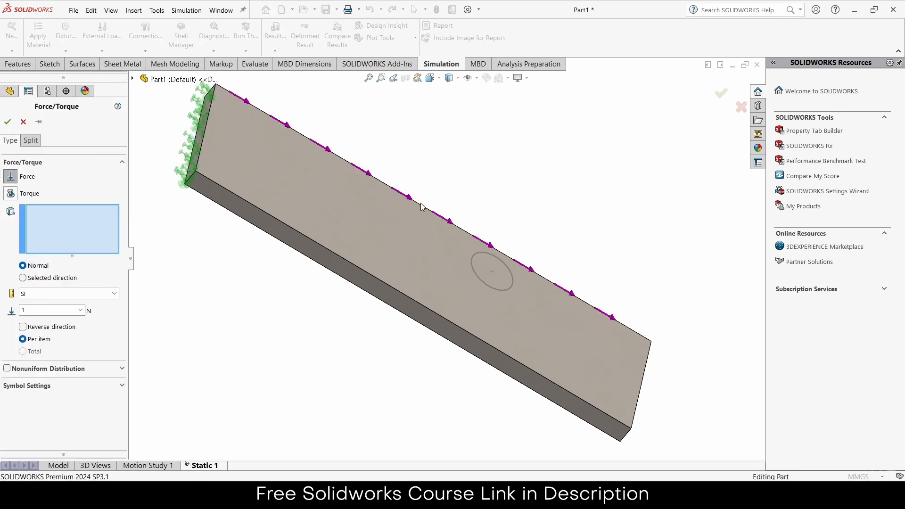
pyautogui.moveTo(530, 240); pyautogui.dragTo(500, 267, button='middle')
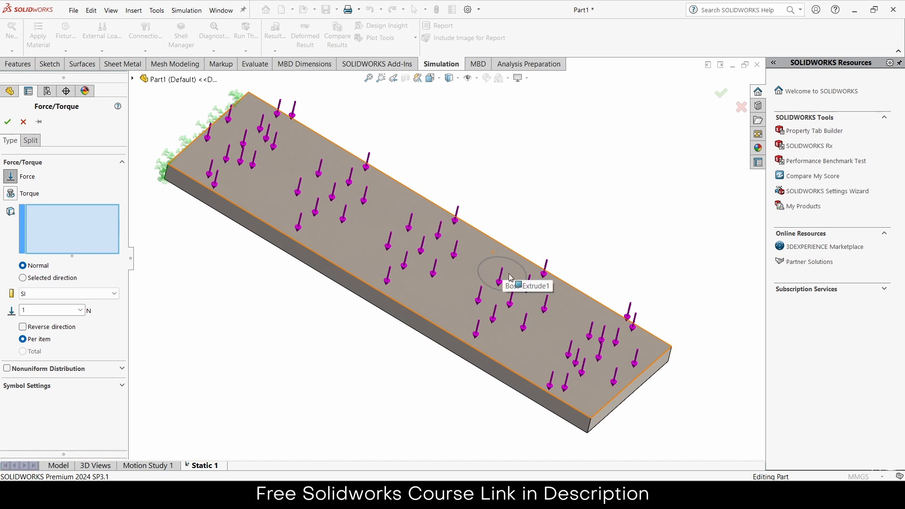
pyautogui.click(418, 251)
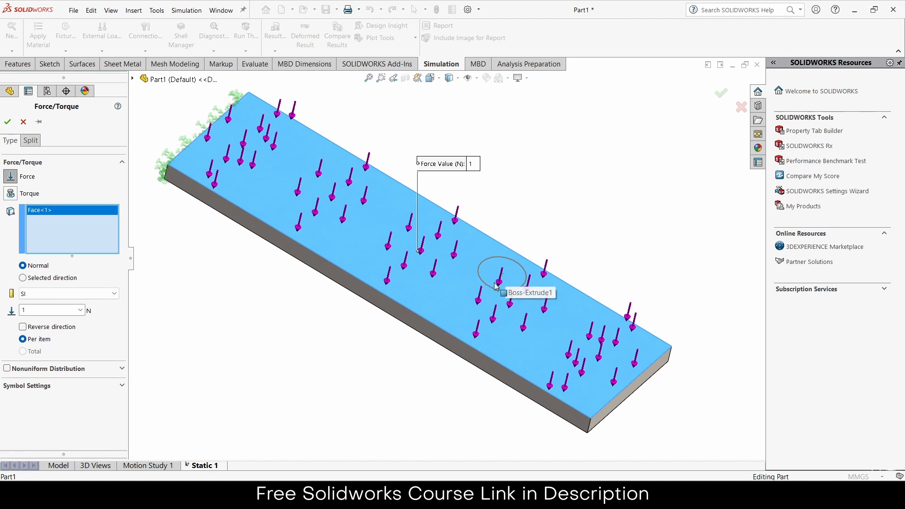
pyautogui.click(22, 123)
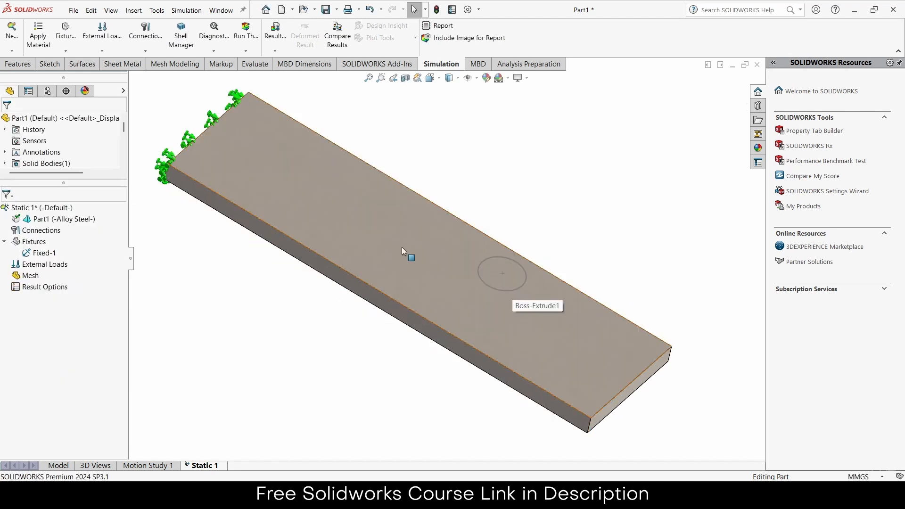
# Return to the part model and roll the feature history forward past Cut-Extrude1 and on through Split Line1.
pyautogui.scroll(-3, 497, 271)
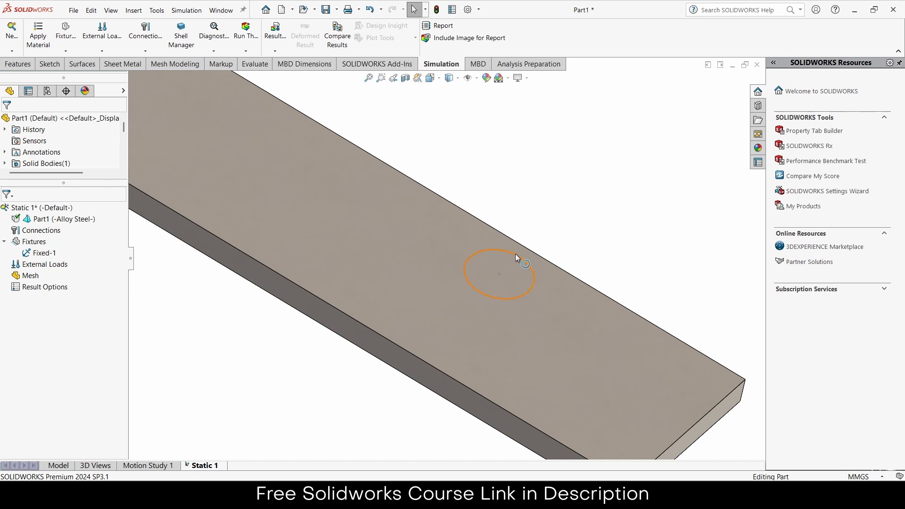
pyautogui.click(66, 466)
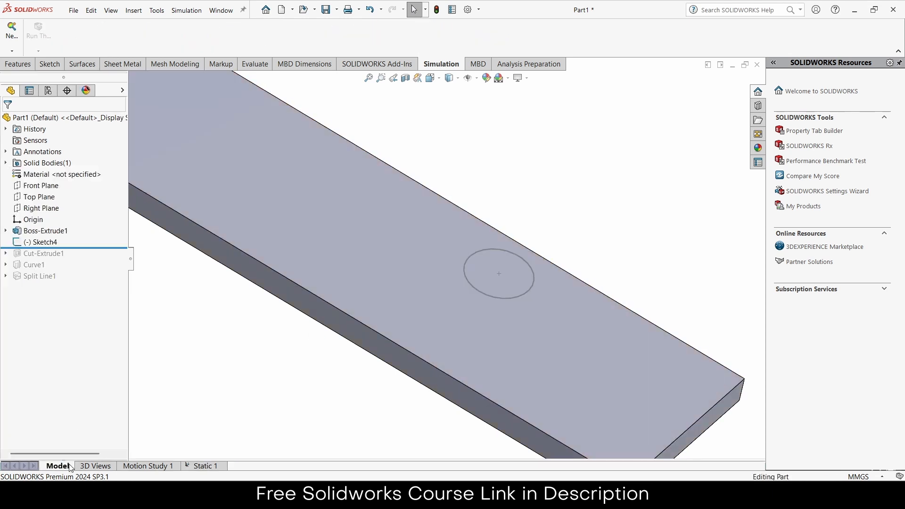
pyautogui.moveTo(87, 247); pyautogui.dragTo(87, 258)
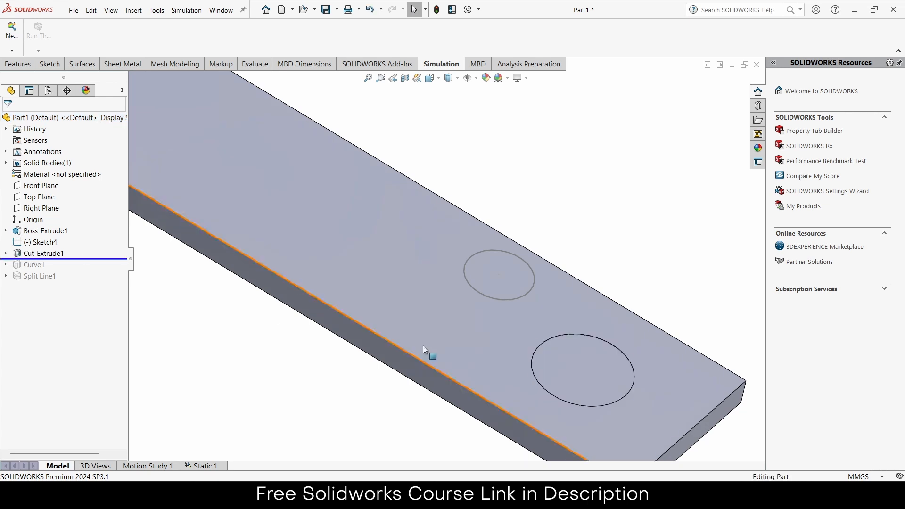
pyautogui.scroll(-5, 579, 366)
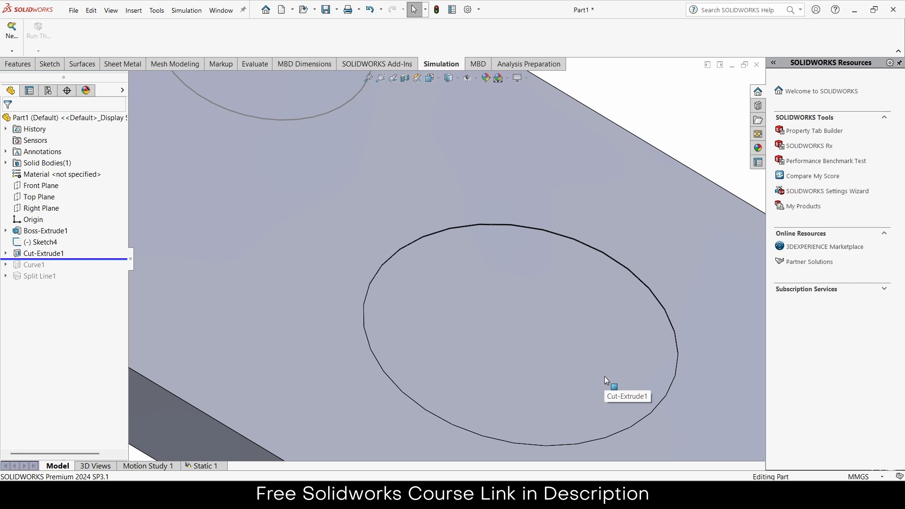
pyautogui.scroll(5, 386, 205)
pyautogui.scroll(3, 387, 208)
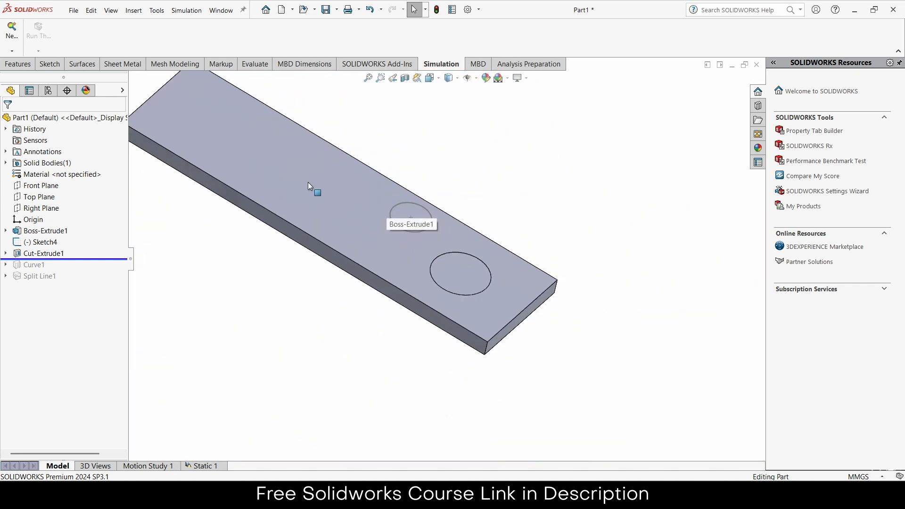
pyautogui.scroll(-2, 469, 272)
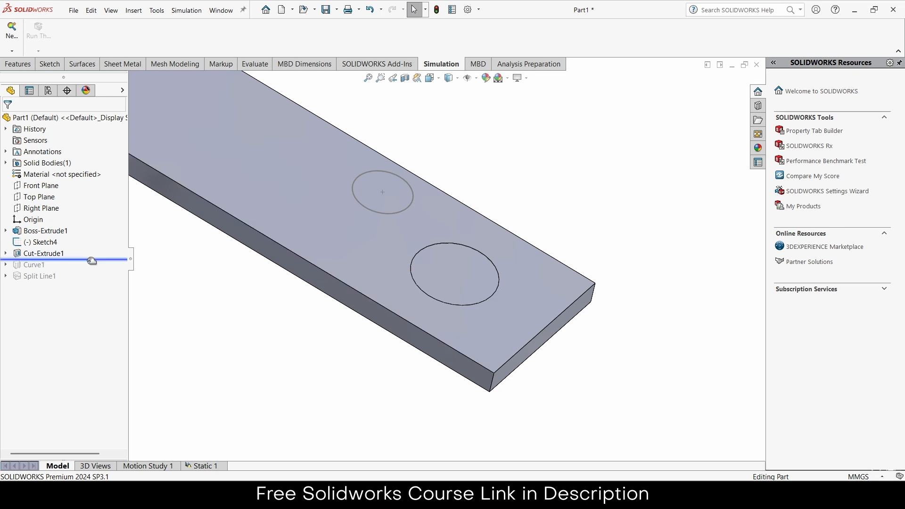
pyautogui.moveTo(92, 261); pyautogui.dragTo(92, 283)
# Examine the separate circular, elliptical and freeform faces on the plate's top and the features that produce them.
pyautogui.click(451, 264)
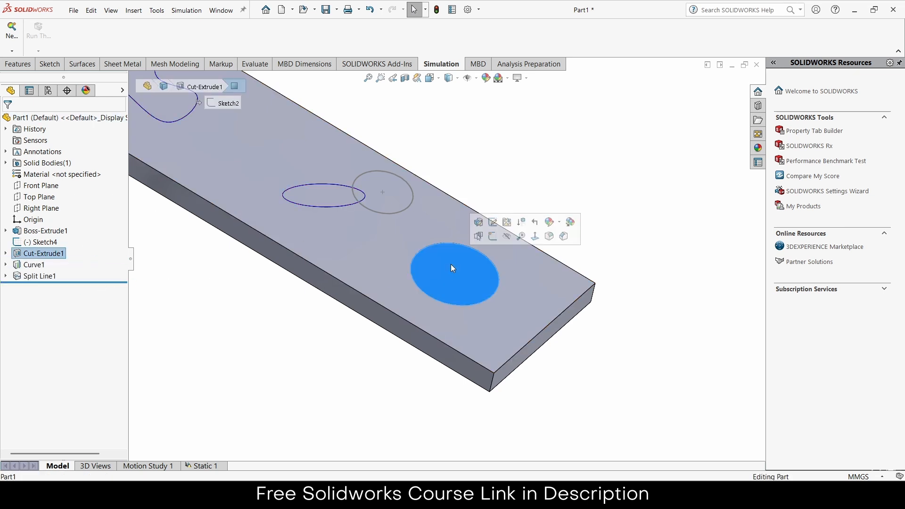
pyautogui.scroll(3, 453, 271)
pyautogui.scroll(-3, 459, 282)
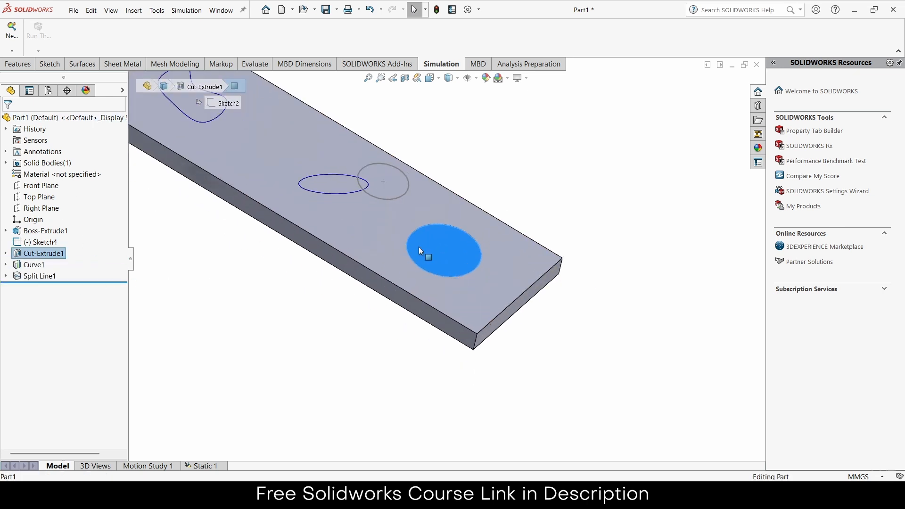
pyautogui.click(324, 188)
pyautogui.scroll(3, 311, 183)
pyautogui.click(307, 177)
pyautogui.scroll(-3, 301, 170)
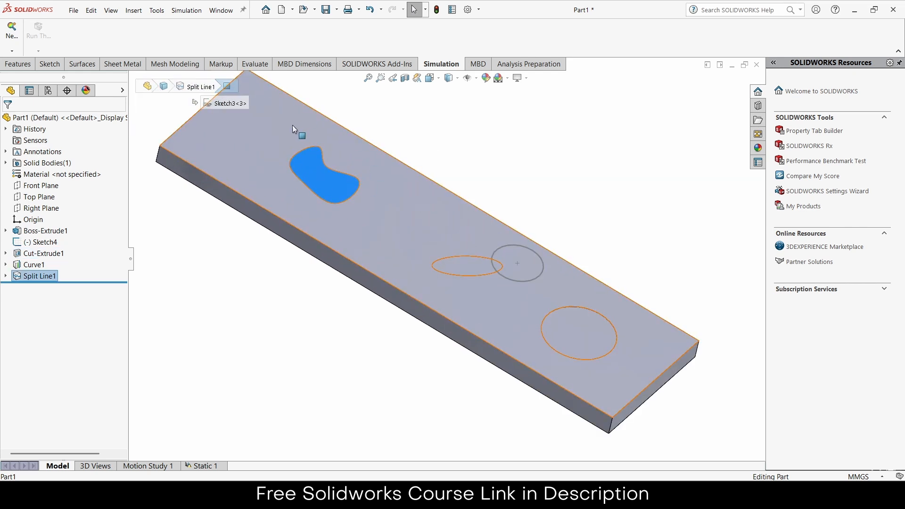
pyautogui.scroll(-3, 589, 330)
pyautogui.click(582, 326)
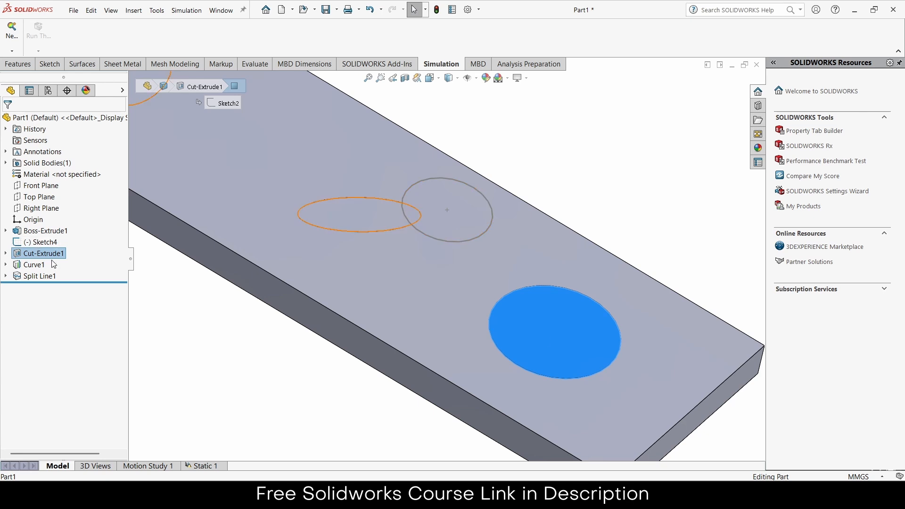
pyautogui.click(340, 216)
pyautogui.scroll(3, 340, 217)
pyautogui.click(296, 171)
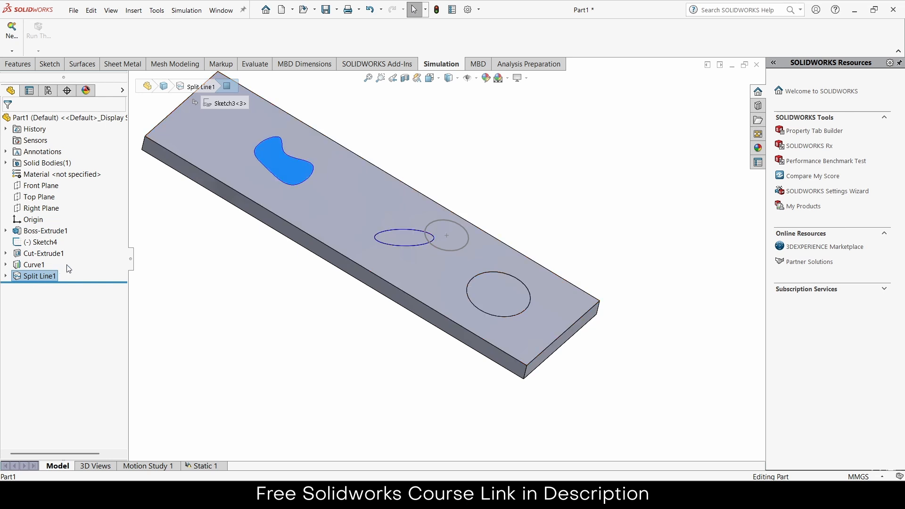
# Delete the Curve1 and Split Line1 features along with the leftover Sketch3.
pyautogui.click(33, 265)
pyautogui.rightClick(33, 264)
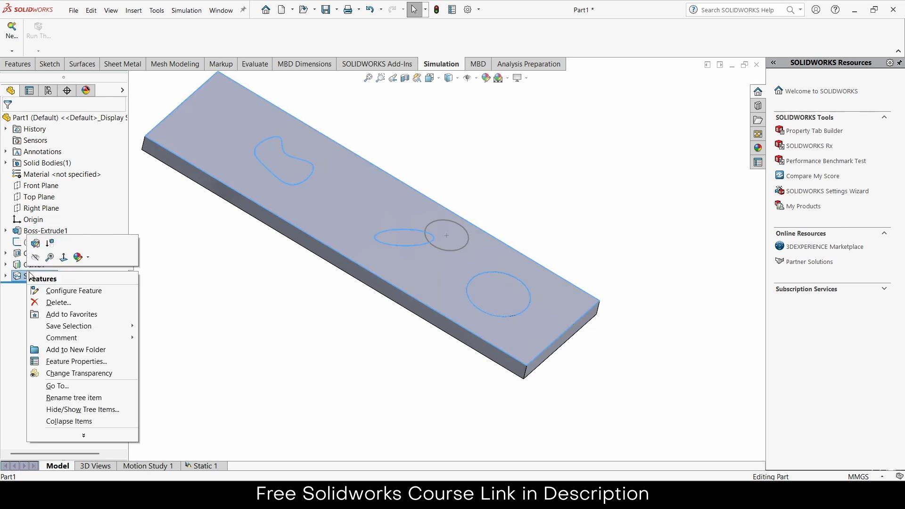
pyautogui.click(56, 301)
pyautogui.click(521, 201)
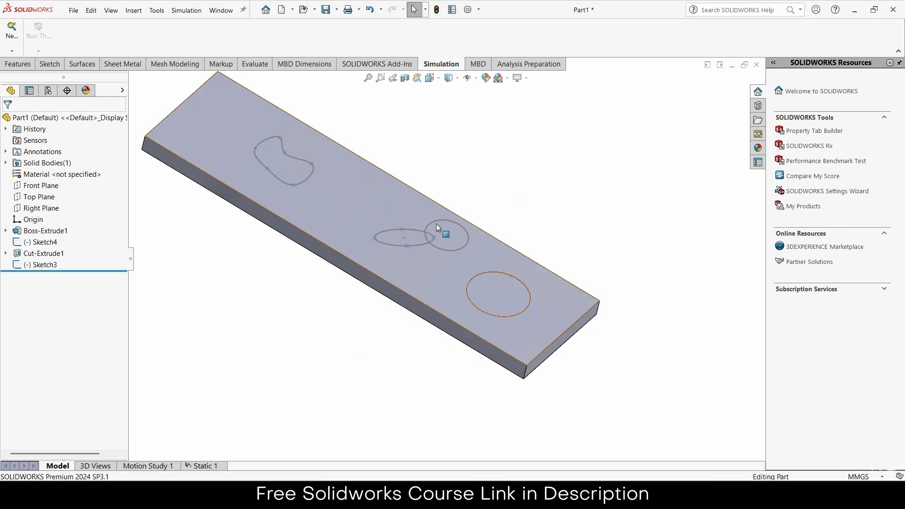
pyautogui.rightClick(43, 267)
pyautogui.click(69, 332)
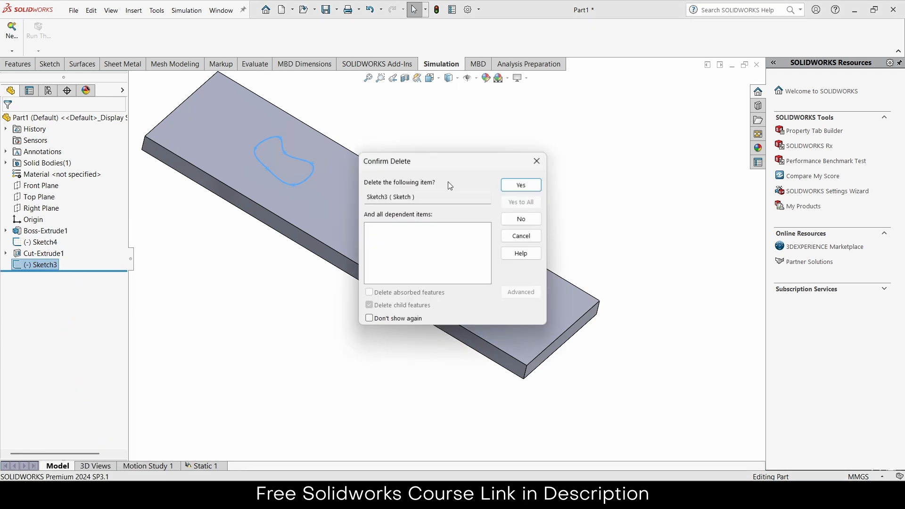
pyautogui.click(514, 188)
# Start a new sketch on the plate's large top face, viewed normal to the face.
pyautogui.click(406, 271)
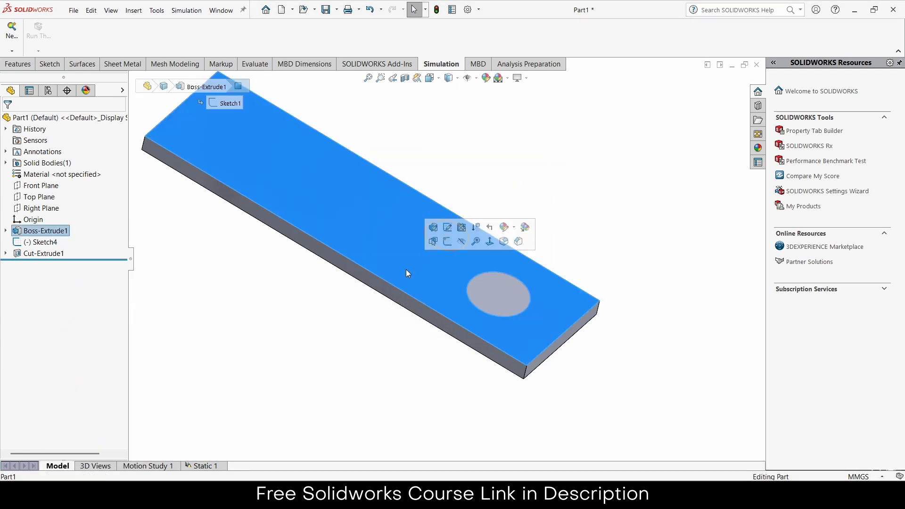
pyautogui.hotkey('ctrl', '8')
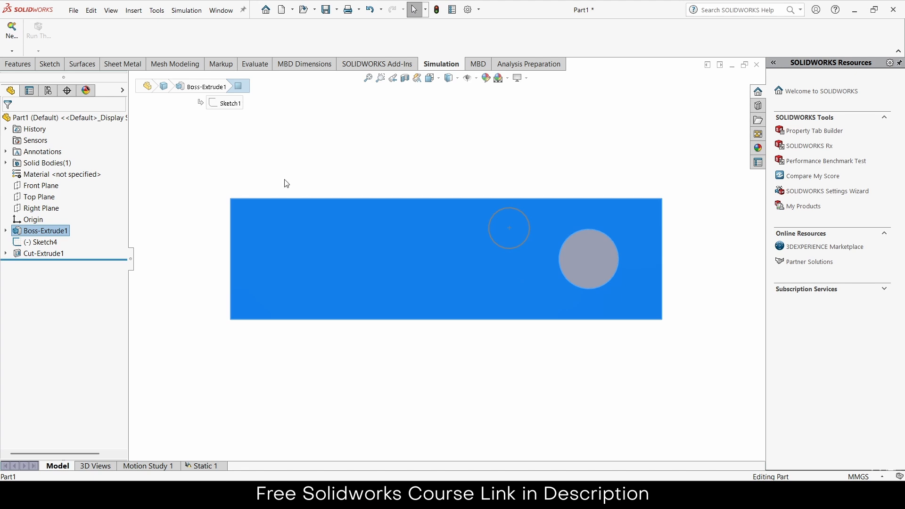
pyautogui.click(50, 65)
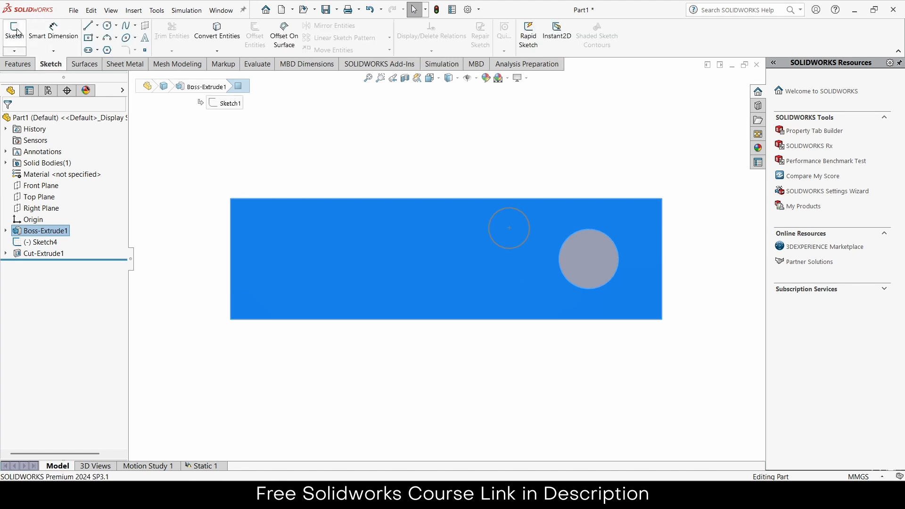
pyautogui.click(14, 31)
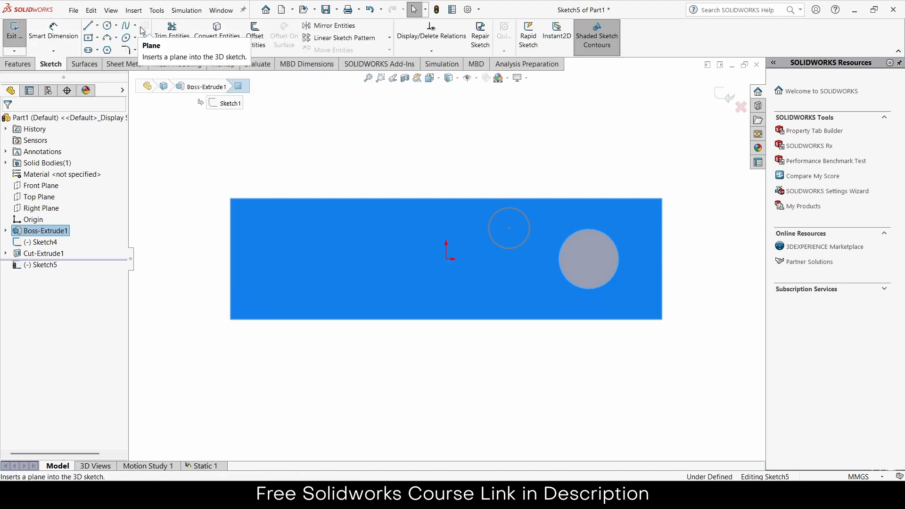
# Draw a closed six-point freeform spline around the middle of the plate, starting at about X -37 mm, Y -3 mm.
pyautogui.click(125, 26)
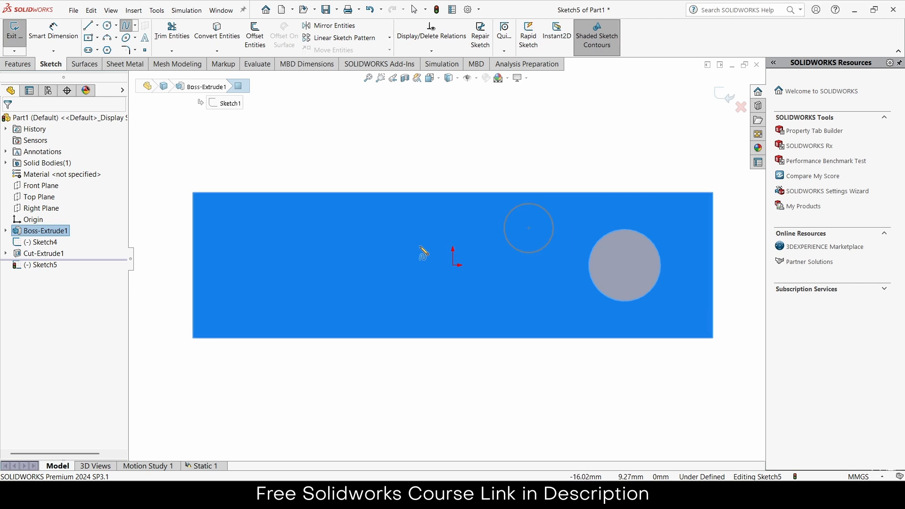
pyautogui.click(382, 262)
pyautogui.click(389, 234)
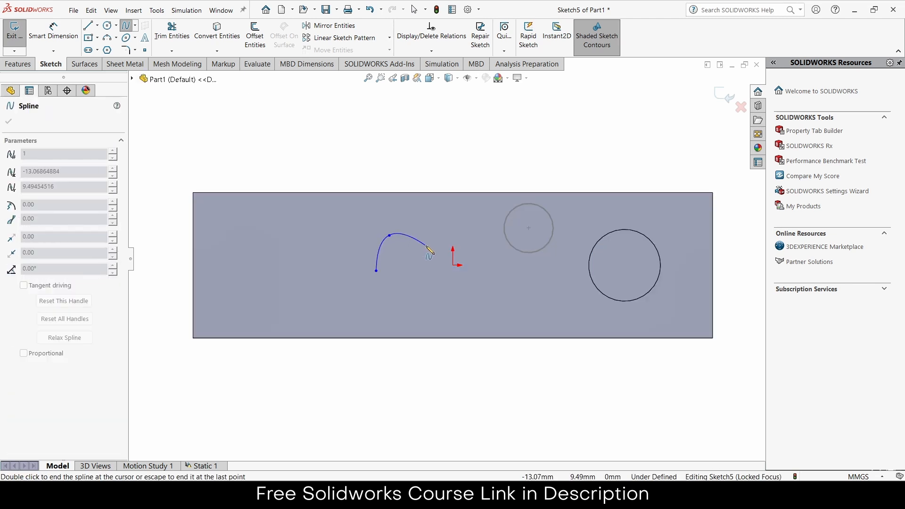
pyautogui.click(425, 246)
pyautogui.click(458, 231)
pyautogui.click(475, 276)
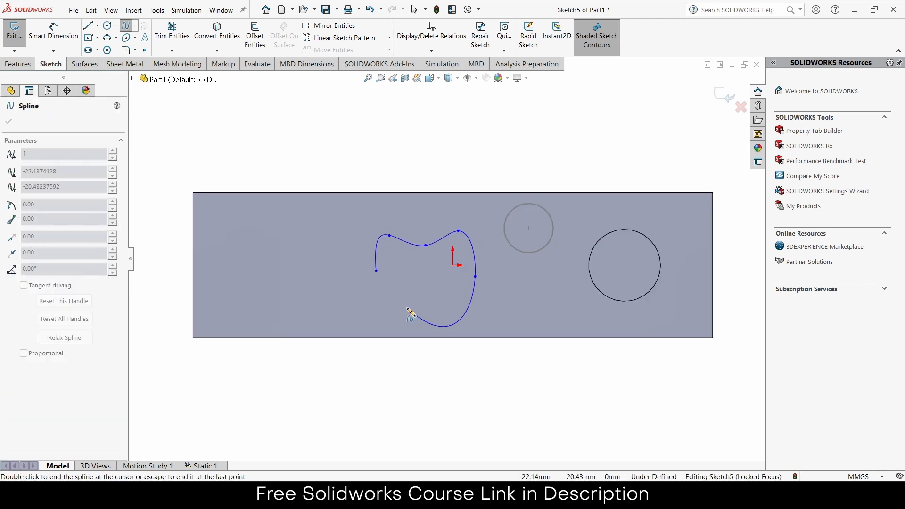
pyautogui.click(407, 307)
pyautogui.click(376, 271)
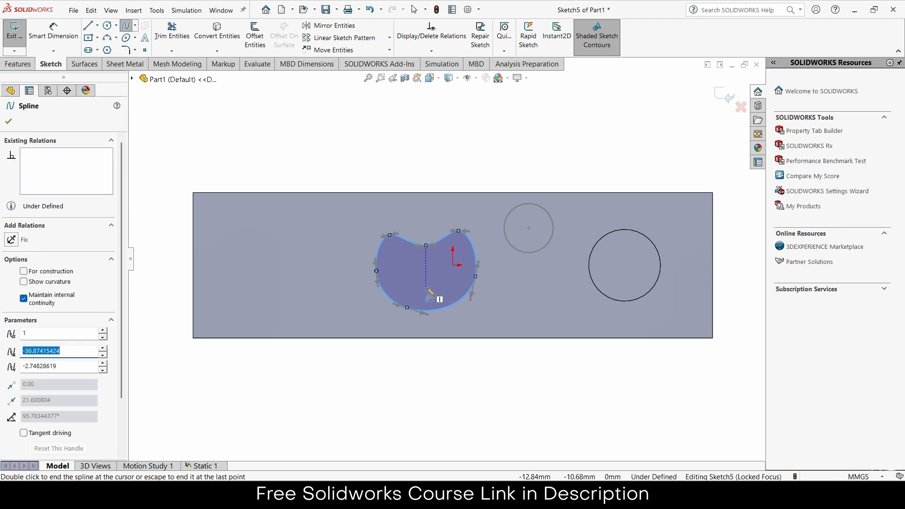
# Finish the freeform spline and exit the sketch.
pyautogui.press('Escape')
pyautogui.press('Escape')
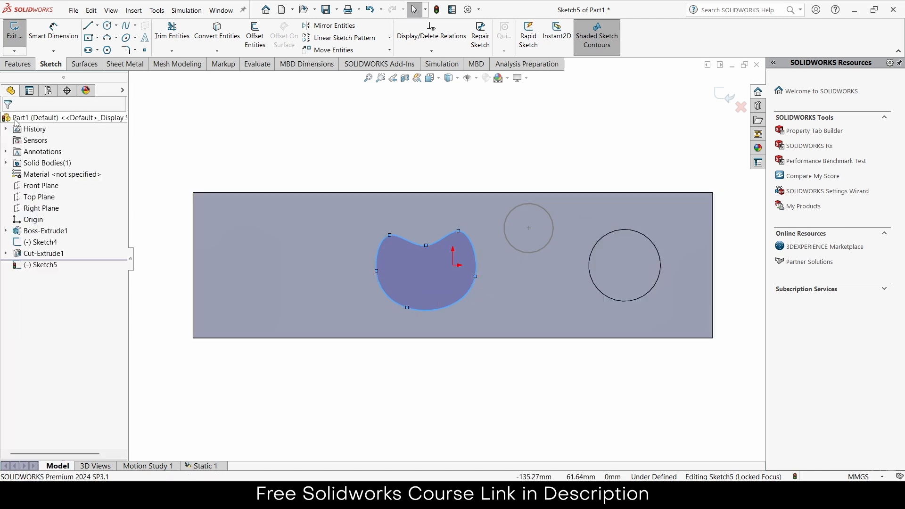
pyautogui.click(726, 94)
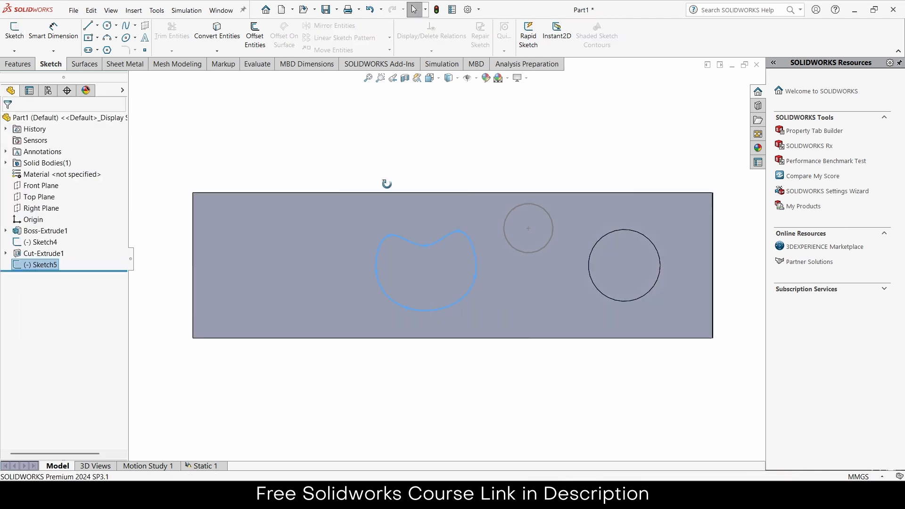
# Split the plate's top face with a projection split line from the freeform spline sketch, and select the enclosed region to check it.
pyautogui.moveTo(384, 184); pyautogui.dragTo(384, 114, button='middle')
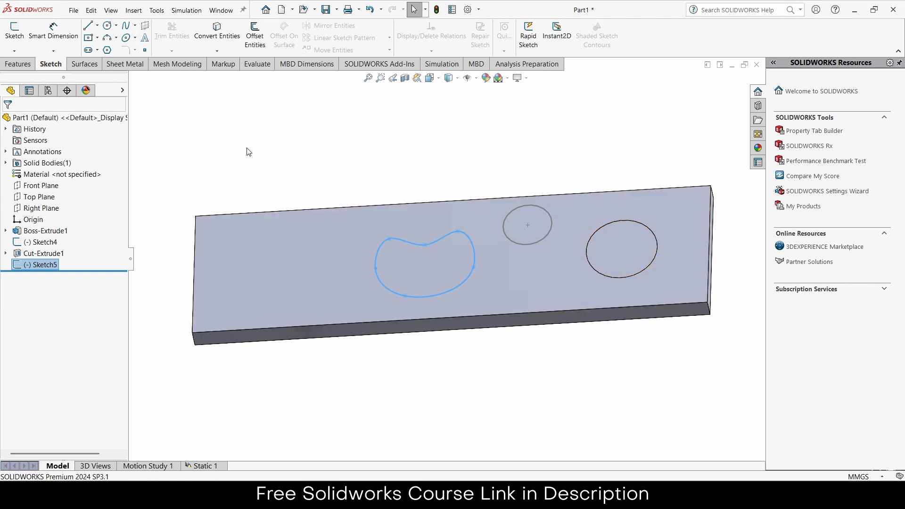
pyautogui.click(18, 64)
pyautogui.click(493, 50)
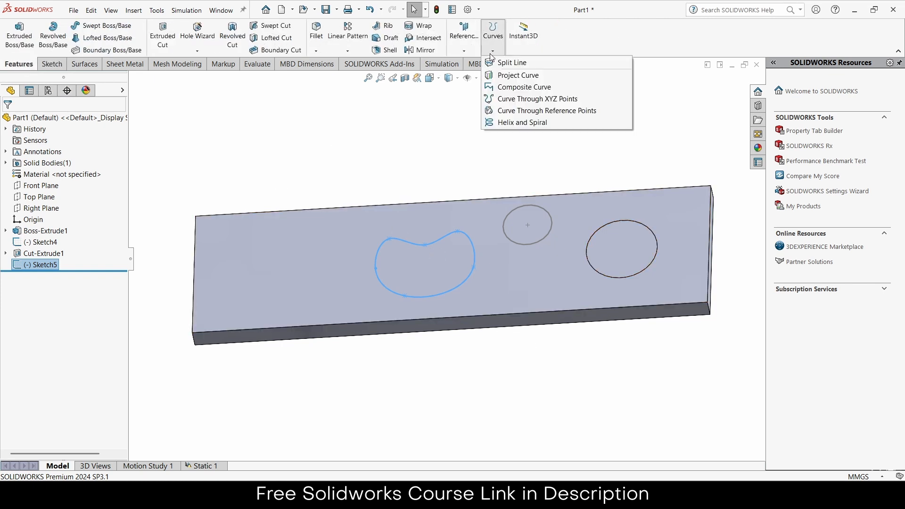
pyautogui.click(500, 63)
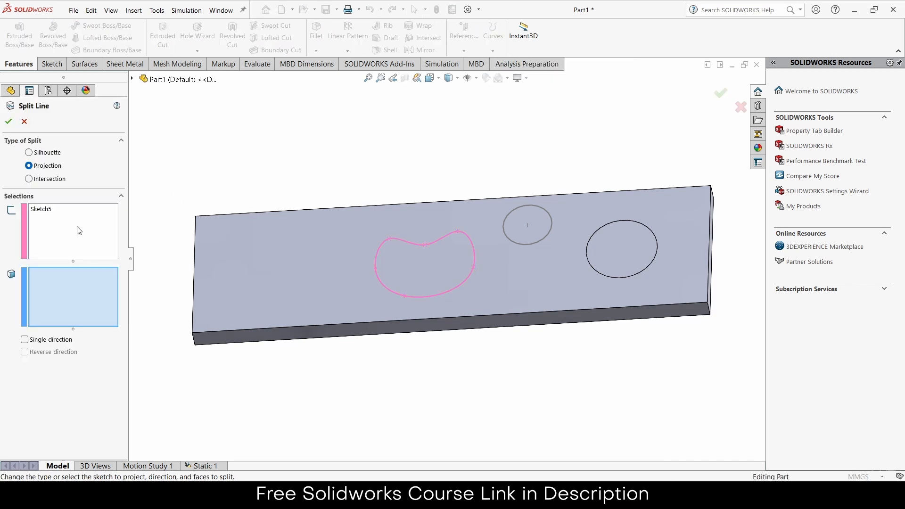
pyautogui.click(391, 293)
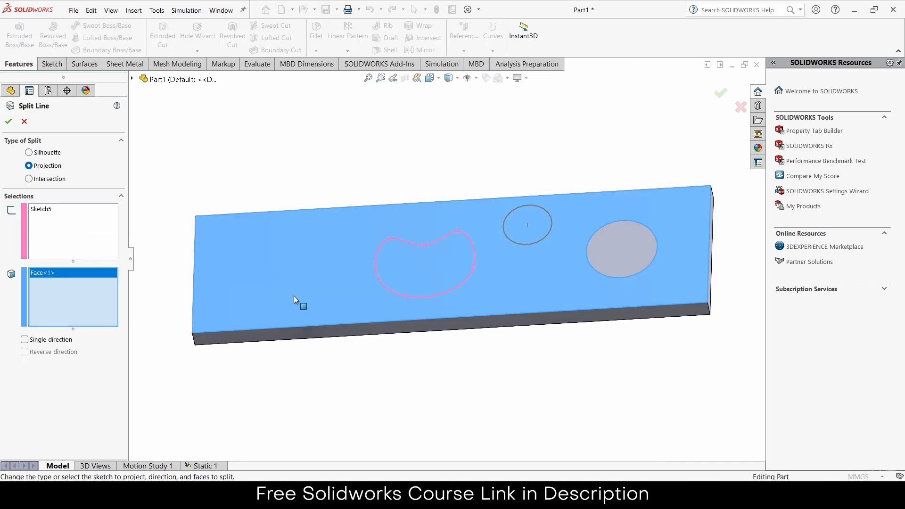
pyautogui.click(9, 121)
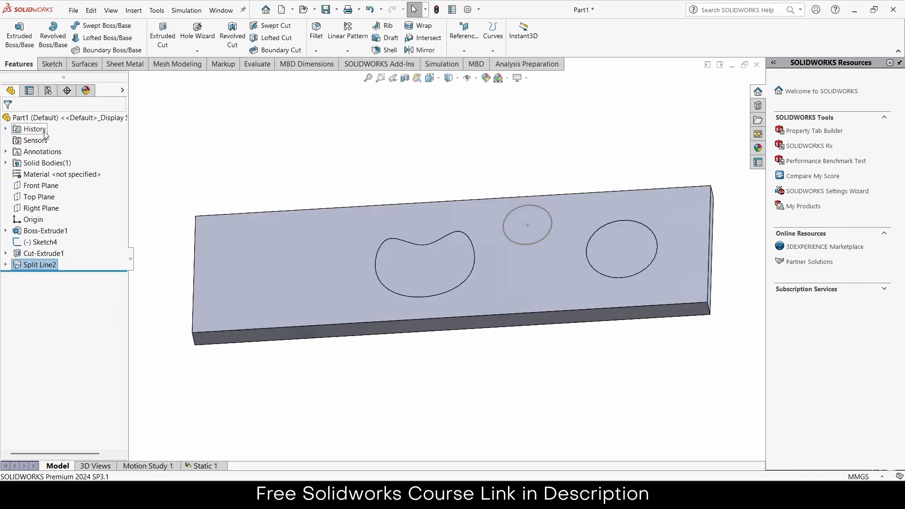
pyautogui.click(415, 270)
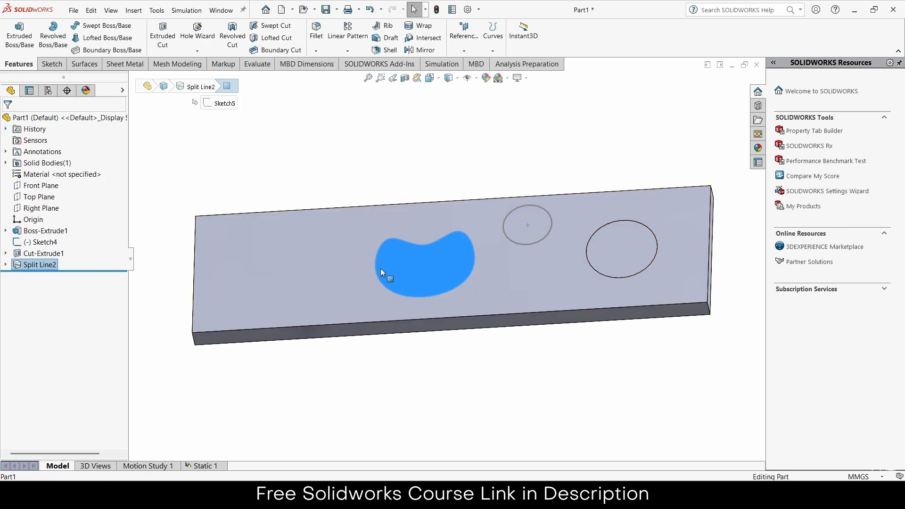
pyautogui.moveTo(379, 267); pyautogui.dragTo(432, 274, button='middle')
pyautogui.scroll(-3, 431, 272)
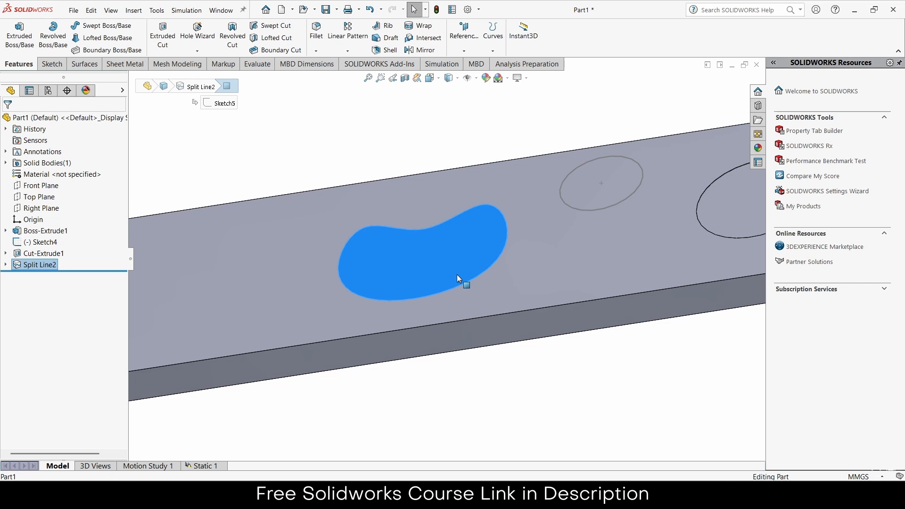
# Open the existing Static 1 simulation study with the whole plate in view.
pyautogui.click(433, 66)
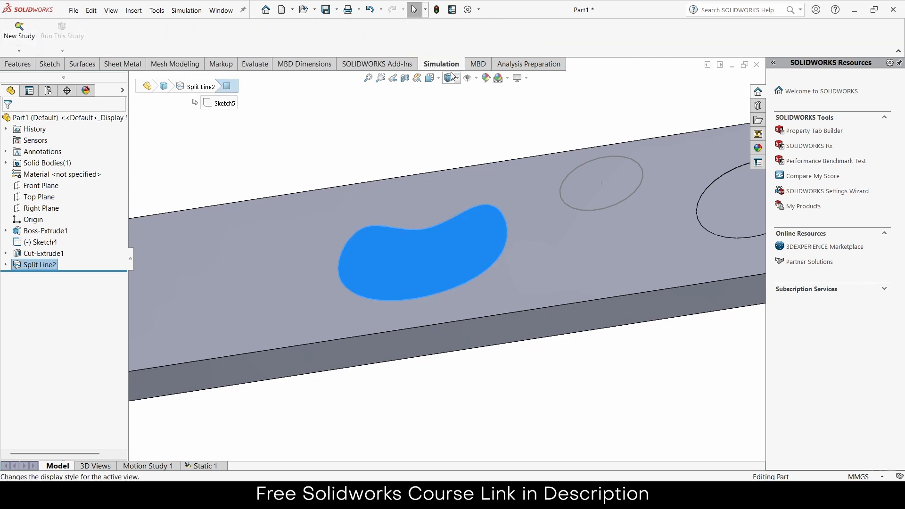
pyautogui.click(19, 50)
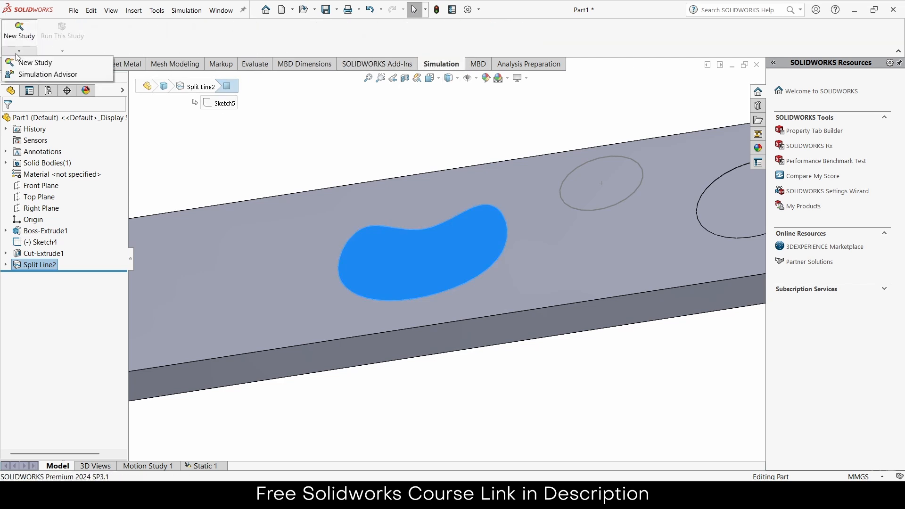
pyautogui.click(201, 466)
pyautogui.scroll(4, 383, 302)
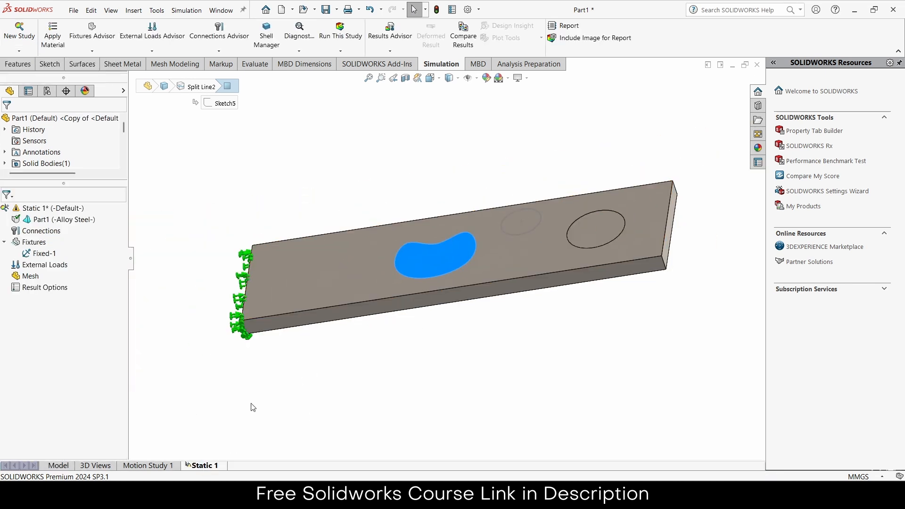
# Apply a 100 N force normal to the freeform split face on the plate's top.
pyautogui.click(142, 52)
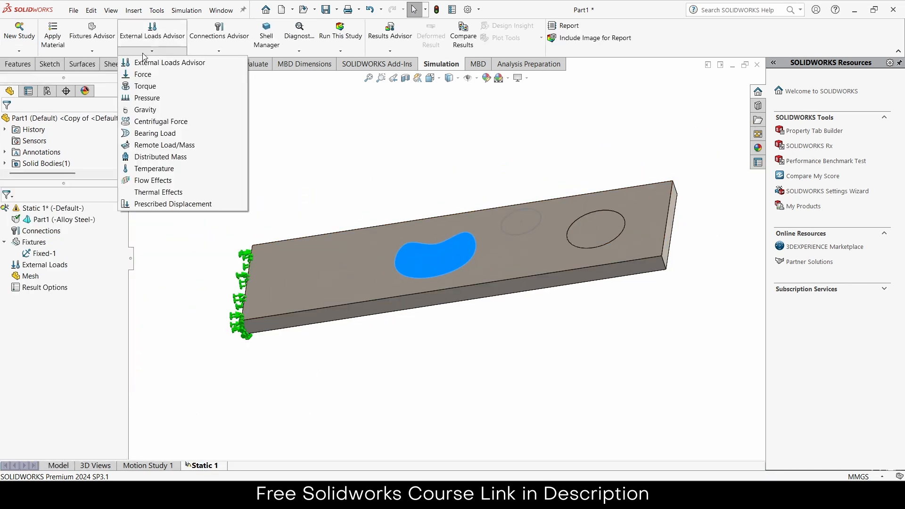
pyautogui.click(144, 75)
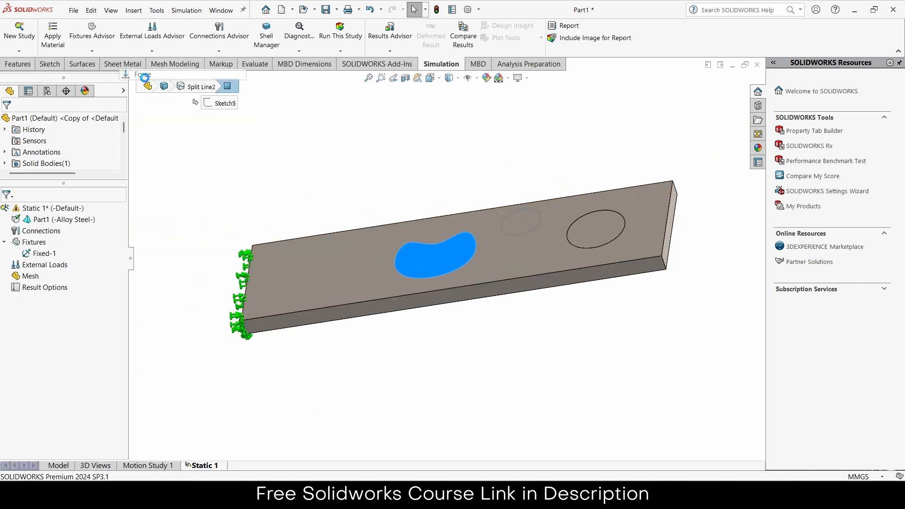
pyautogui.click(427, 259)
pyautogui.click(426, 259)
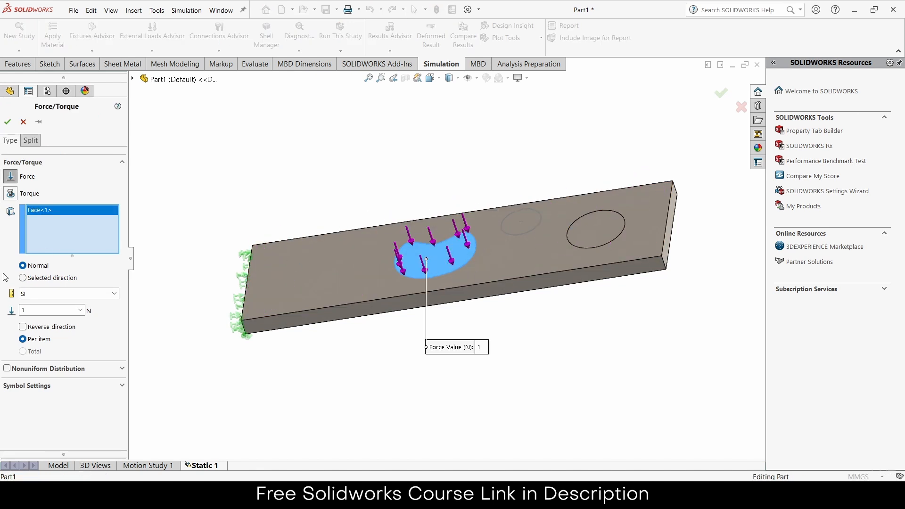
pyautogui.click(80, 310)
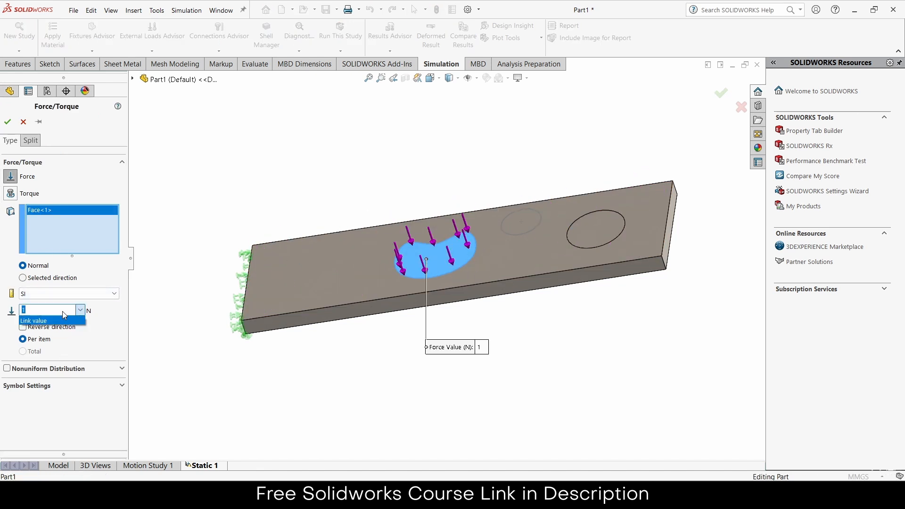
pyautogui.click(63, 311)
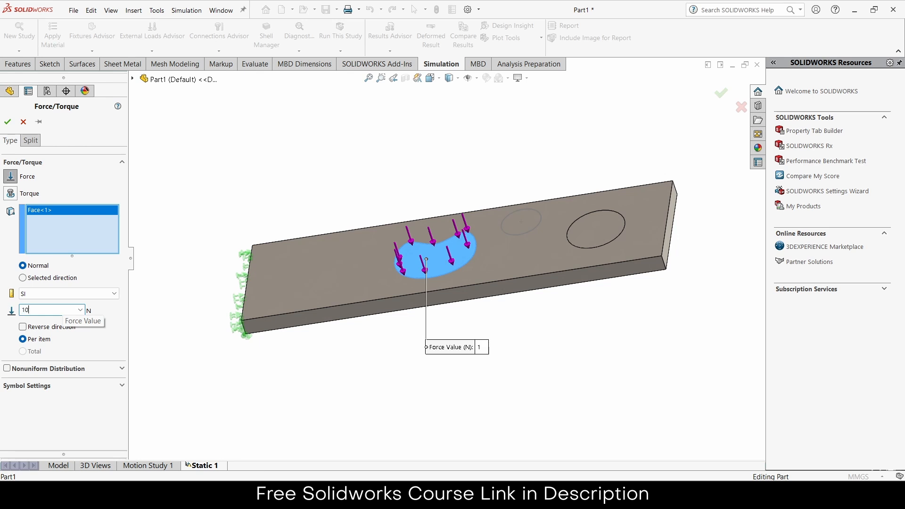
pyautogui.click(7, 122)
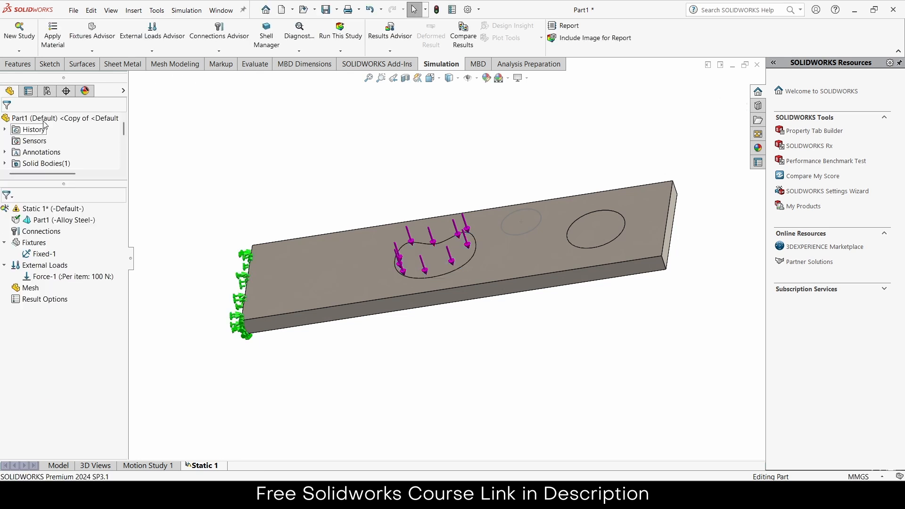
# Run the Static 1 study and inspect the von Mises stress plot around the loaded freeform region.
pyautogui.click(341, 32)
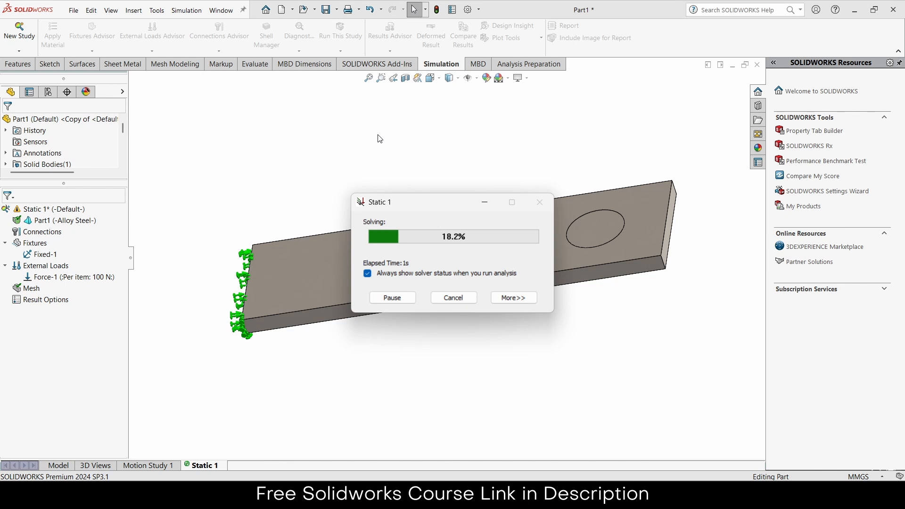
pyautogui.scroll(-2, 426, 269)
pyautogui.moveTo(426, 270); pyautogui.dragTo(395, 272, button='middle')
pyautogui.scroll(2, 395, 272)
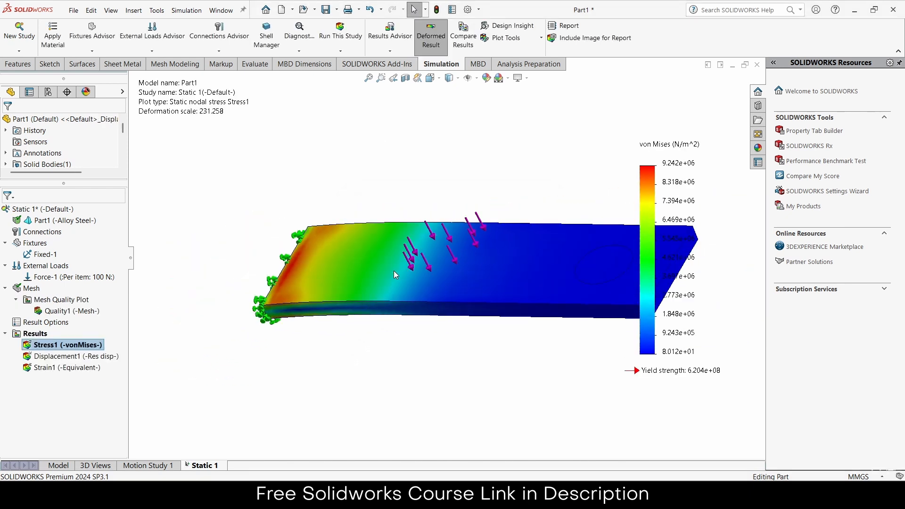